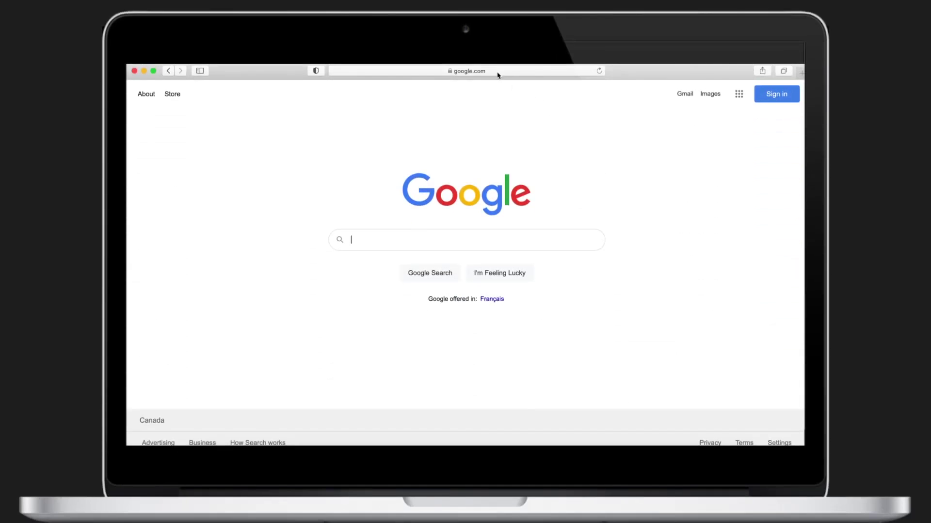
left_click(491, 71)
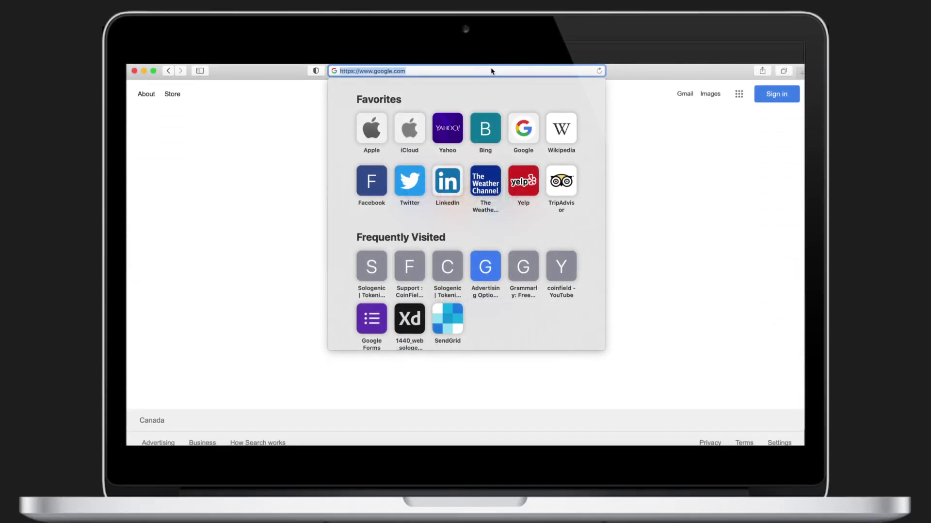
type("www")
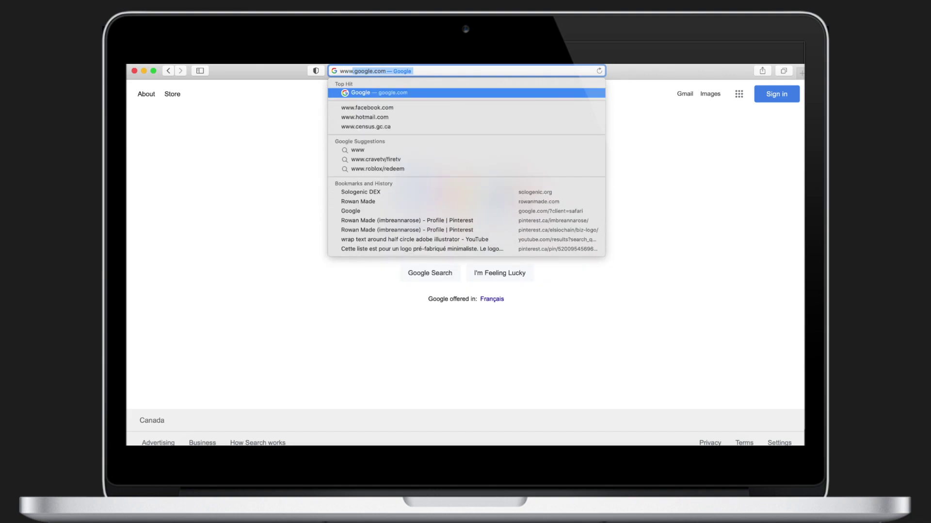
type(".sologenic.org")
key("Return")
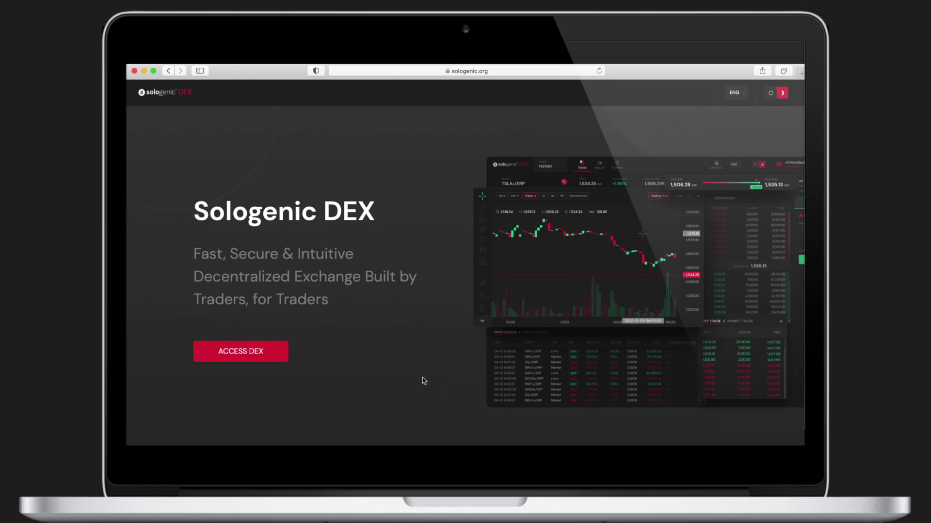
- Enter the DEX, dismiss the welcome message and finish the onboarding slides with GET STARTED
left_click(285, 354)
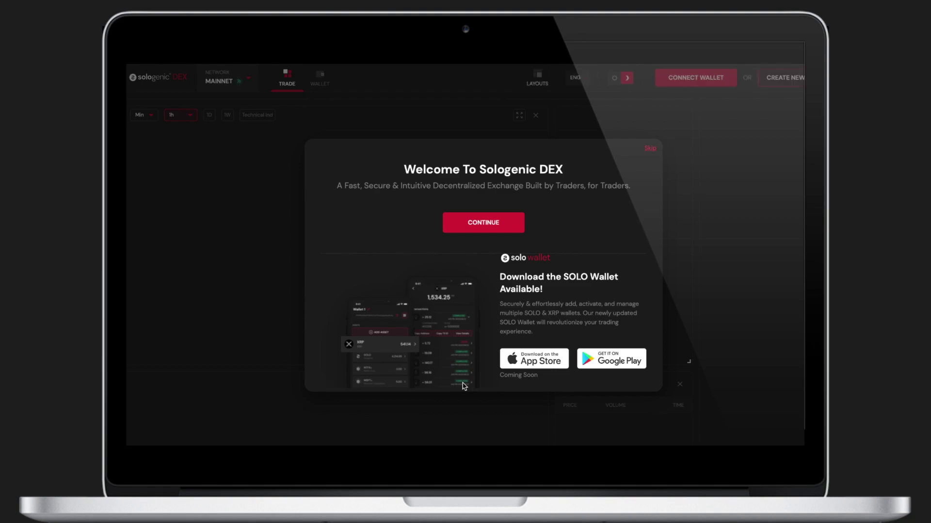
left_click(504, 223)
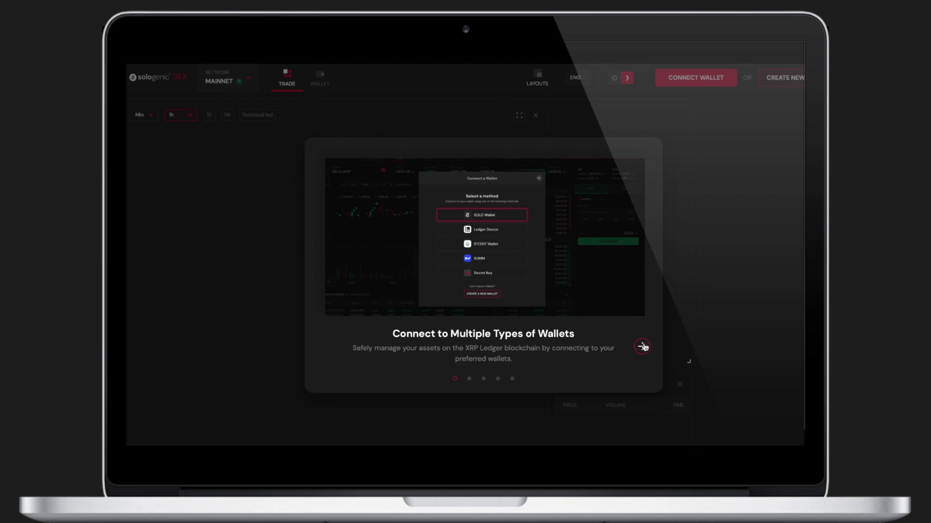
left_click(643, 347)
left_click(643, 346)
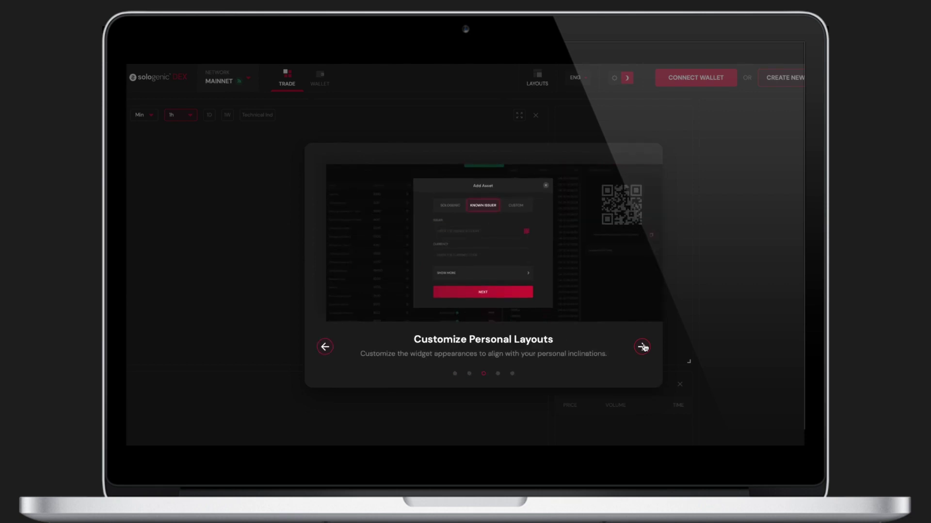
left_click(643, 347)
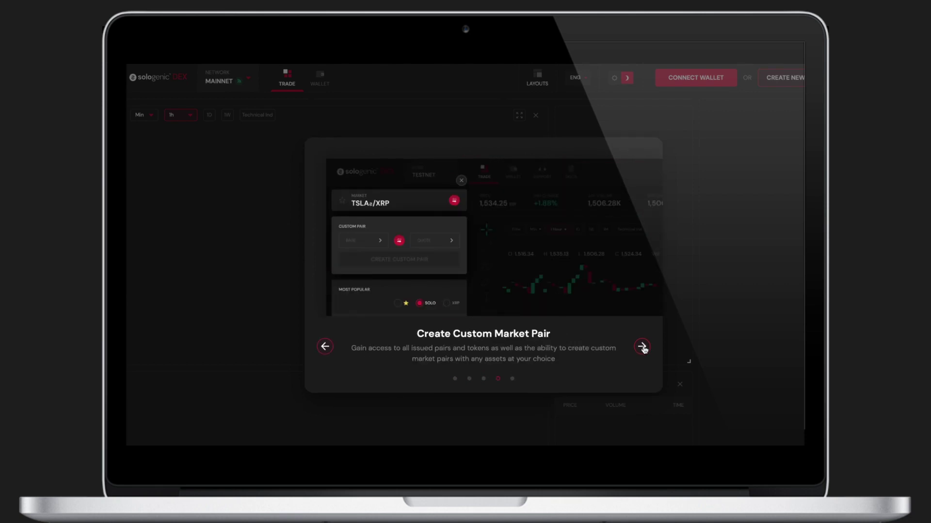
left_click(643, 347)
left_click(485, 376)
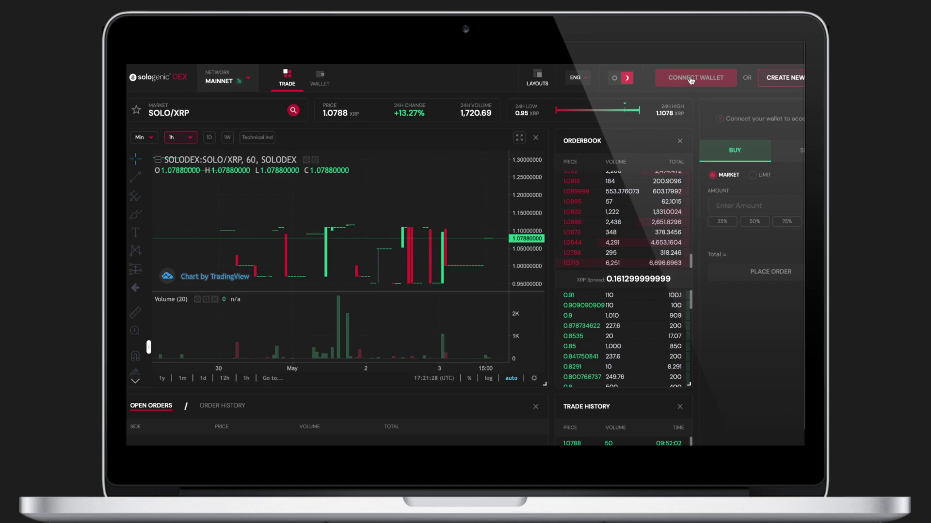
- Connect a wallet using SOLO Wallet and bring up its pairing QR code
left_click(691, 81)
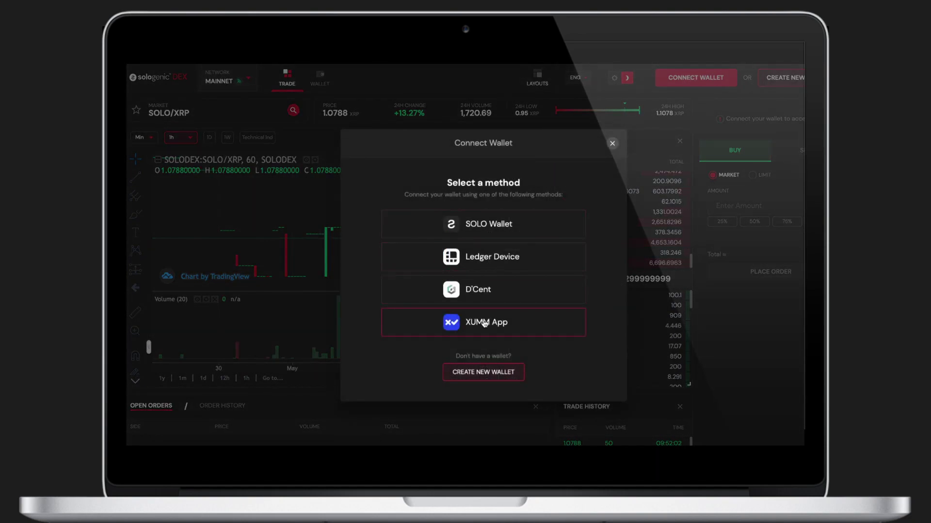
left_click(495, 230)
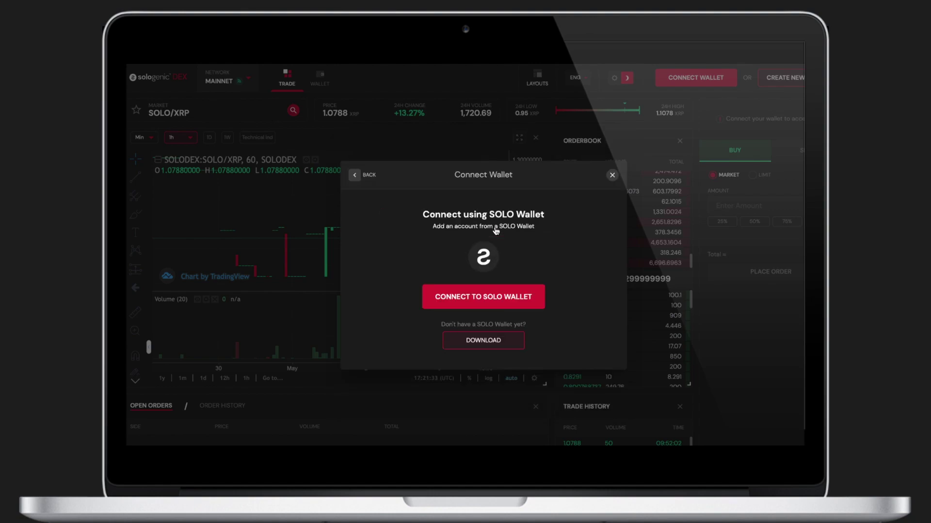
left_click(487, 296)
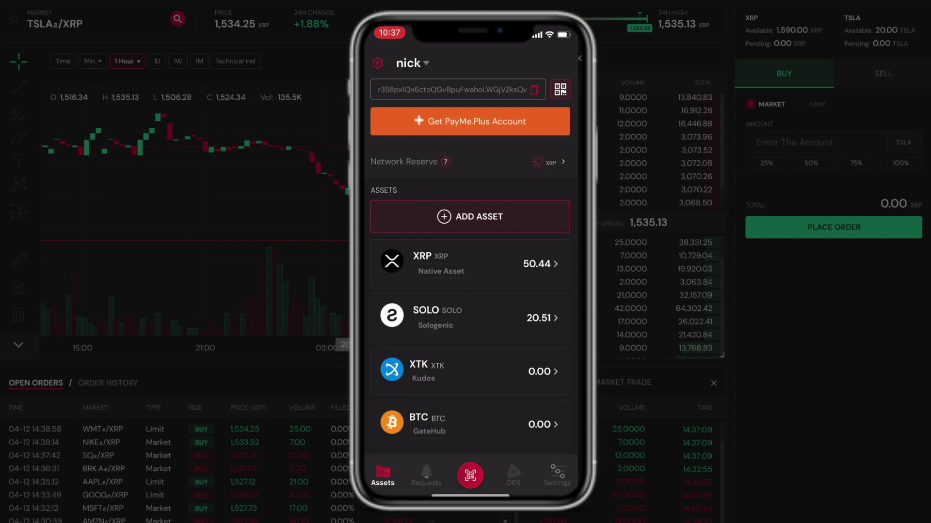
- Scan the DEX connection QR code in SOLO Wallet to sign in
scroll(469, 315, "down", 2)
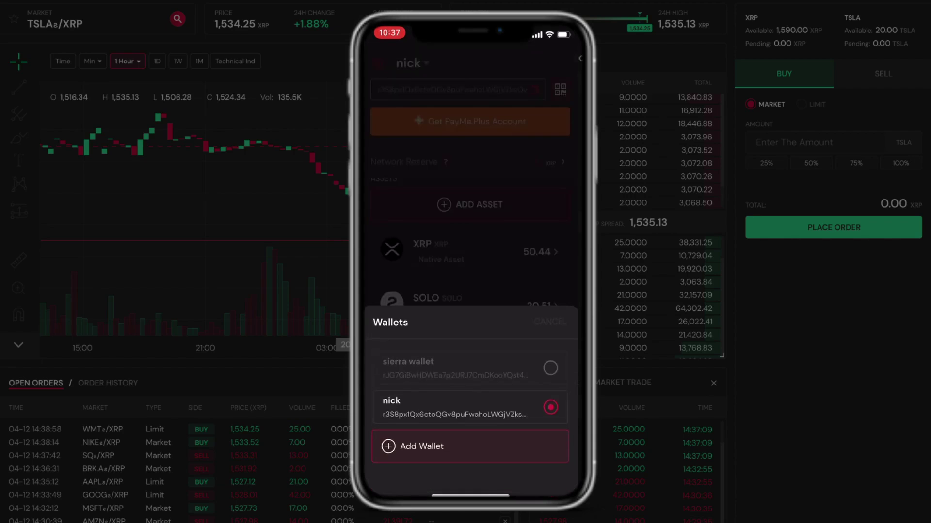
scroll(471, 317, "down", 2)
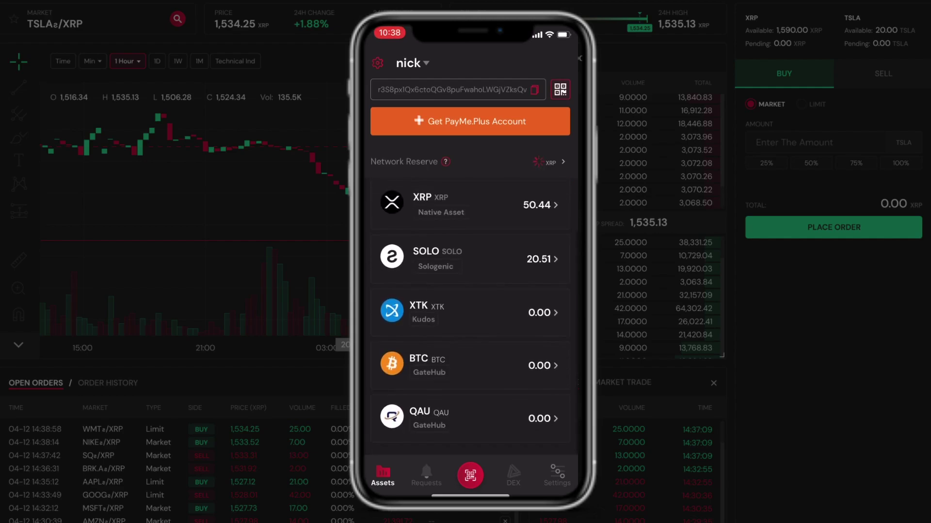
left_click(470, 476)
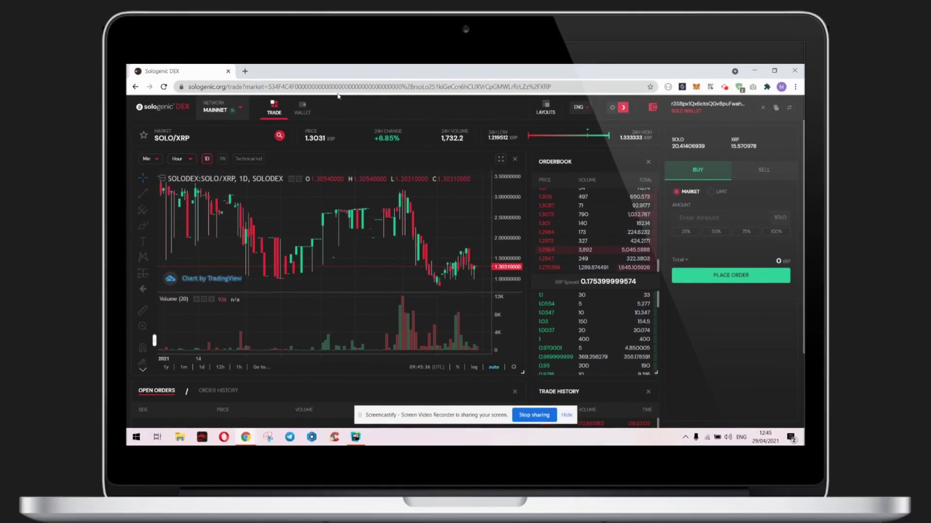
- Open the Wallet page and check the 50.570978 XRP balance figure
left_click(309, 110)
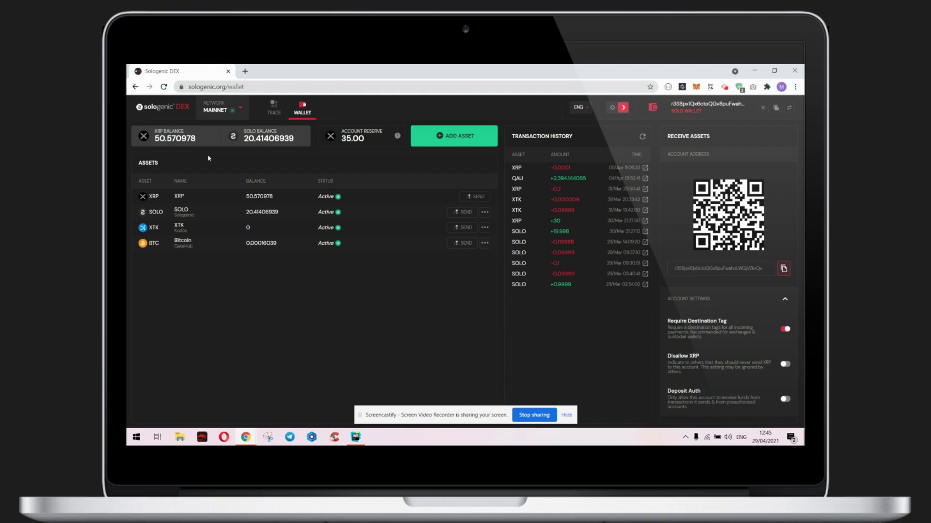
left_click_drag(155, 139, 215, 141)
left_click(217, 150)
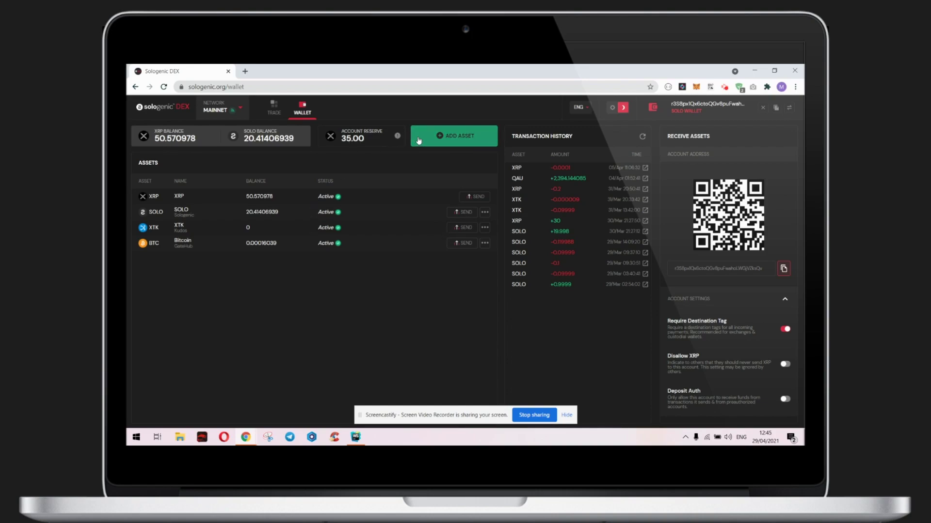
- In the Add Asset form, pick GateHub as issuer and Ethereum Classic as currency
left_click(452, 136)
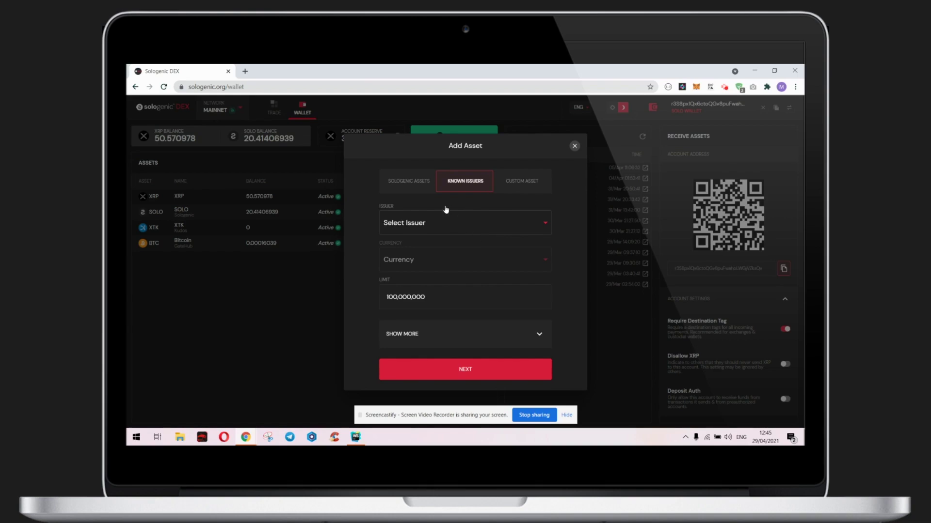
left_click(526, 184)
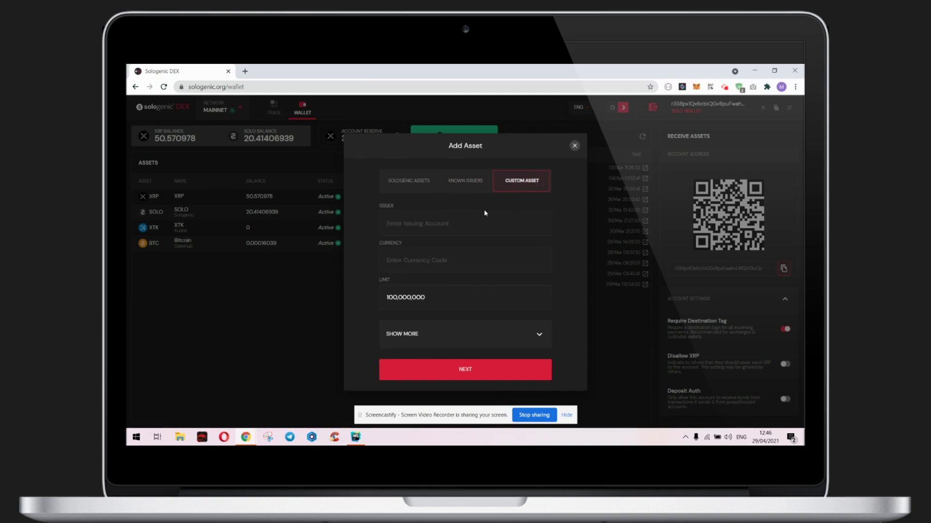
left_click(470, 186)
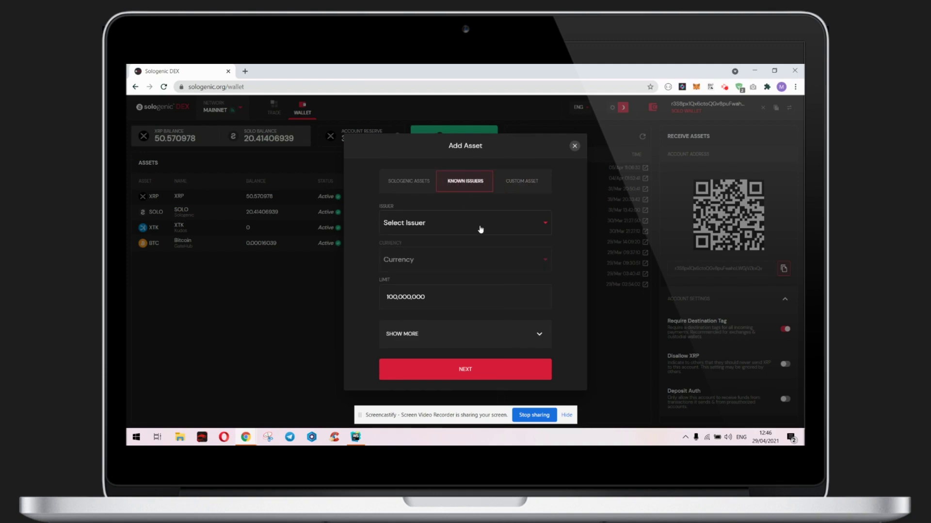
left_click(480, 229)
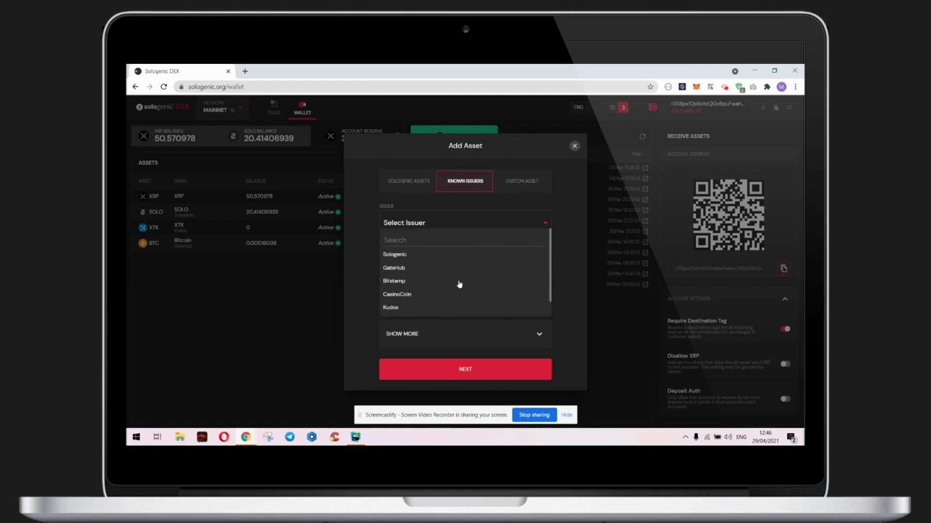
left_click(404, 270)
left_click(476, 266)
scroll(441, 320, "down", 3)
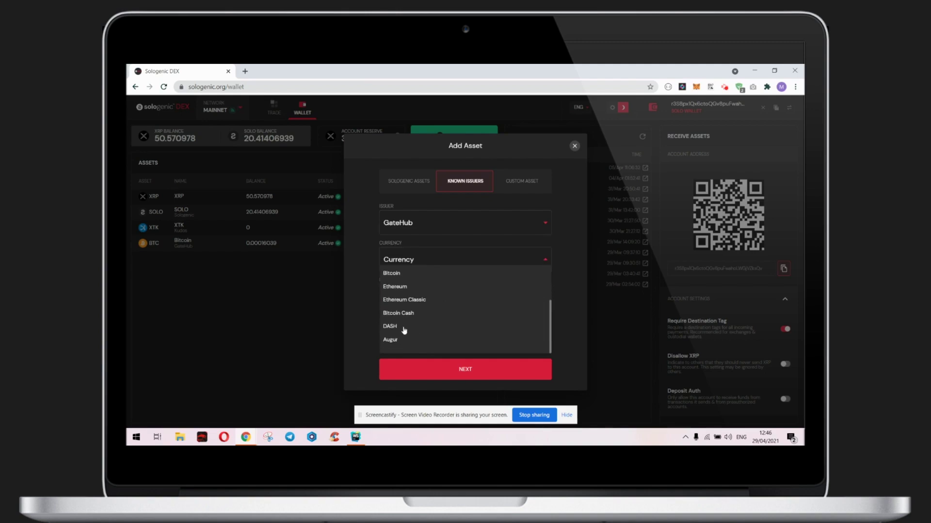
left_click(418, 301)
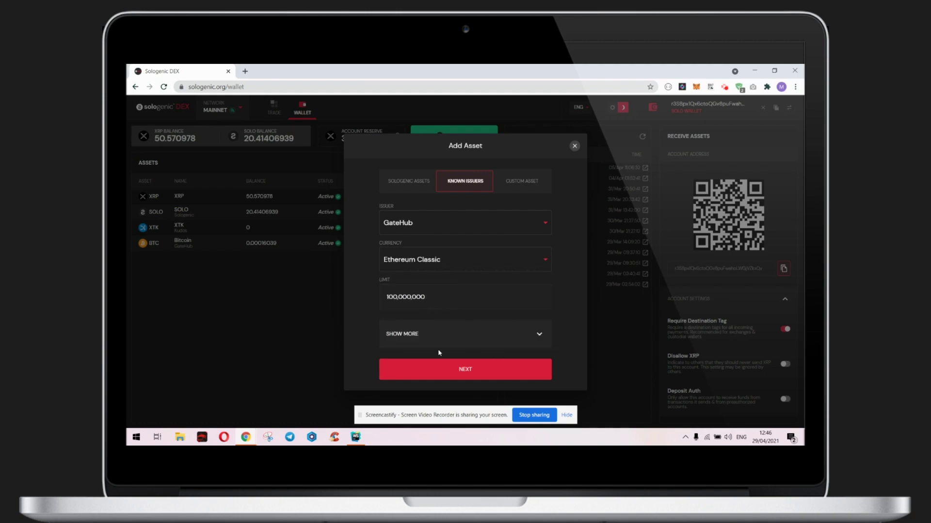
- Submit the Ethereum Classic trustline and bring up the SOLO Wallet signing QR code
left_click(488, 324)
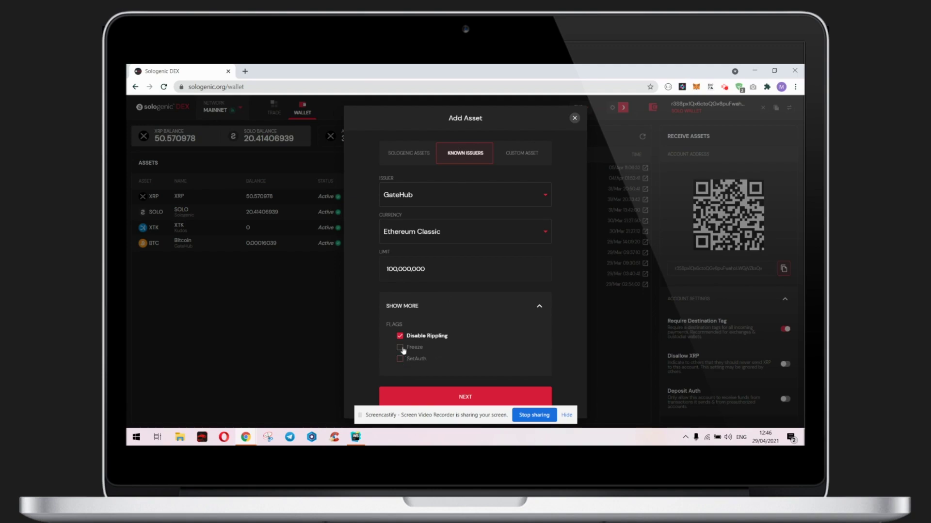
left_click(539, 306)
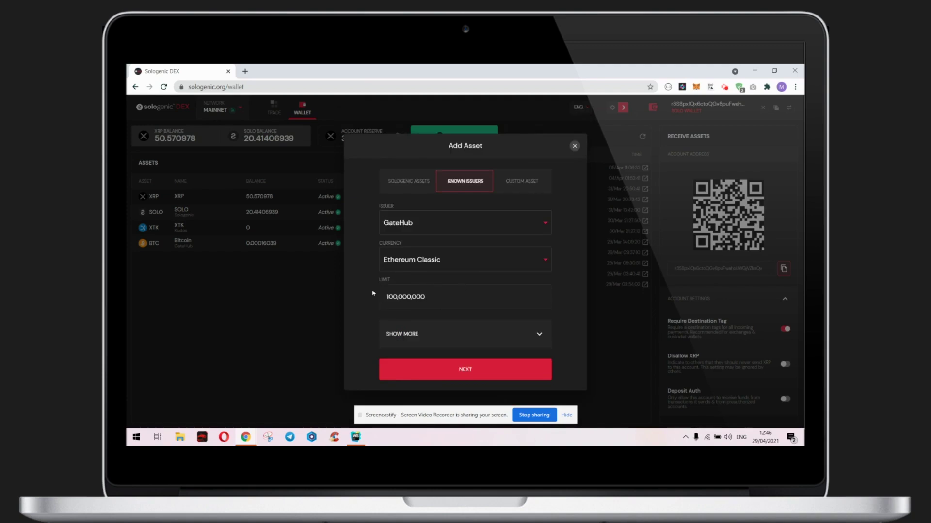
left_click(472, 372)
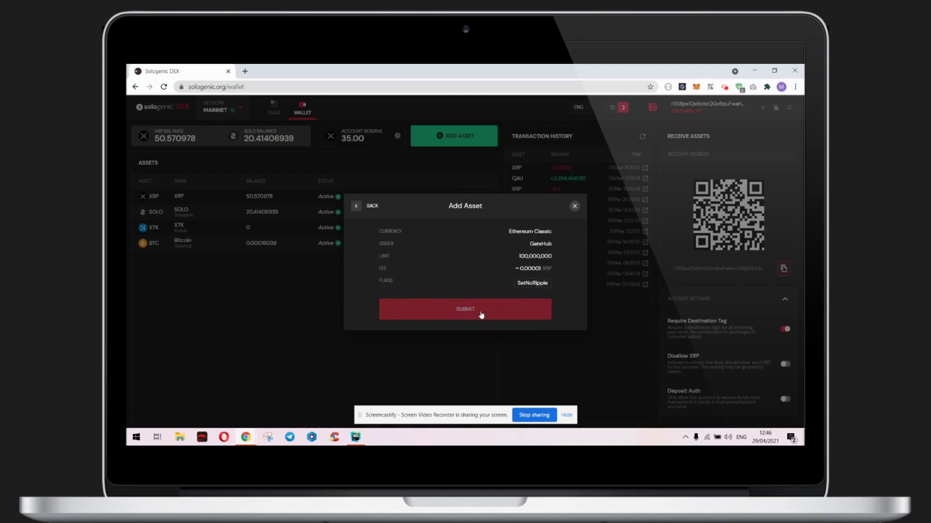
left_click(484, 315)
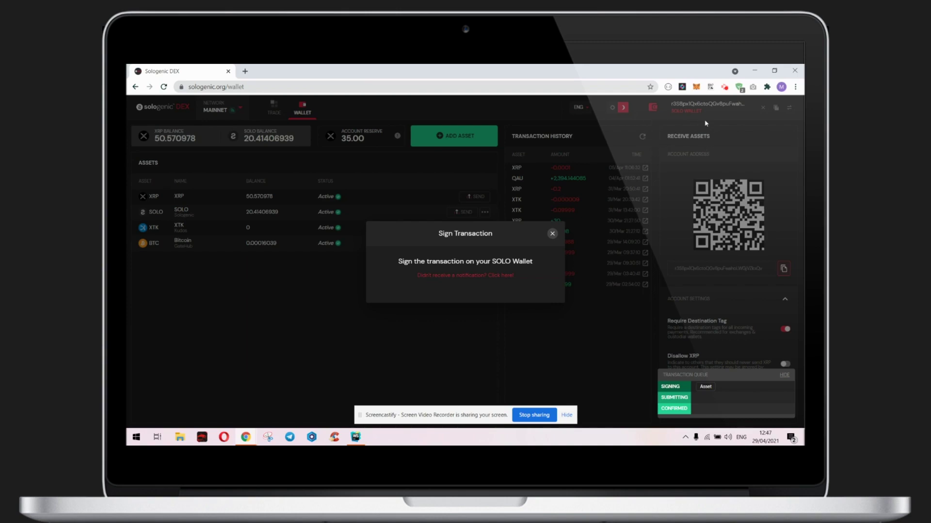
left_click(484, 277)
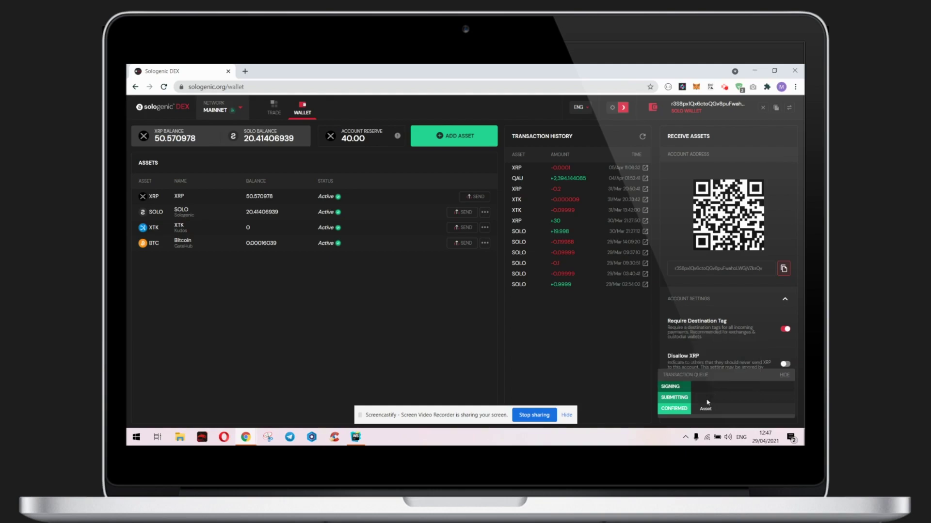
- Review the account reserve breakdown including ETC, then show the SOLO/XRP trade page's market list
left_click(397, 136)
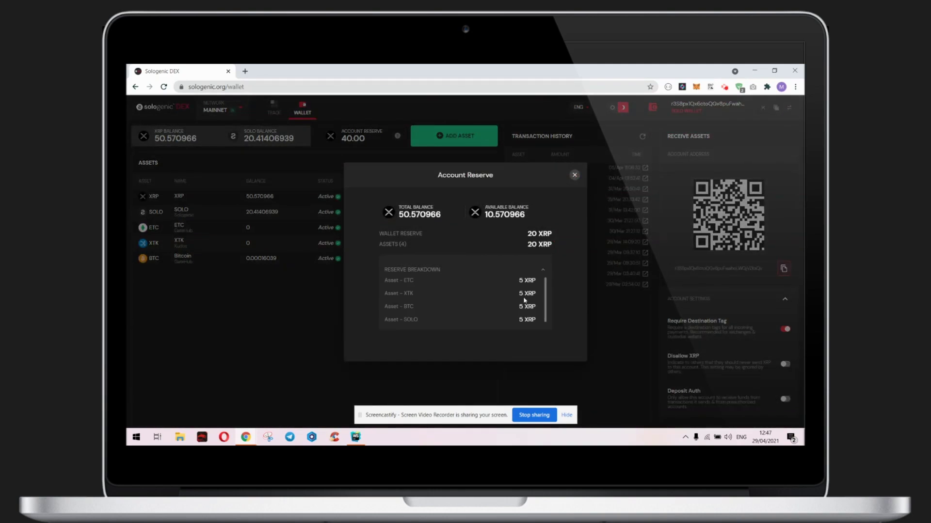
scroll(443, 312, "down", 1)
left_click(575, 176)
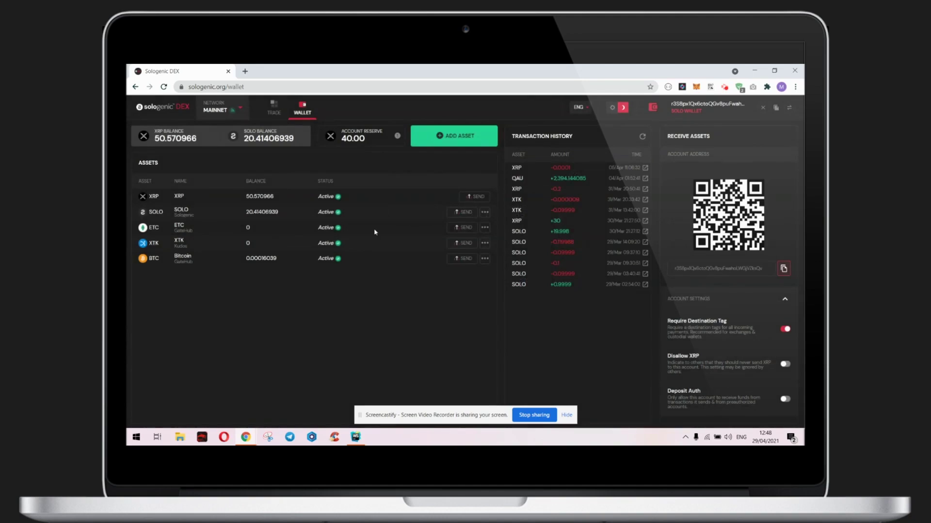
left_click(274, 109)
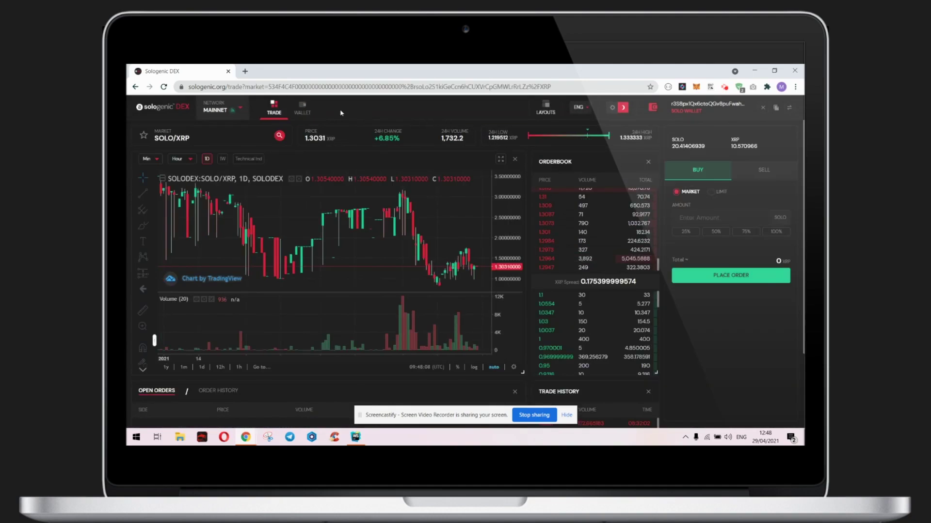
left_click(280, 136)
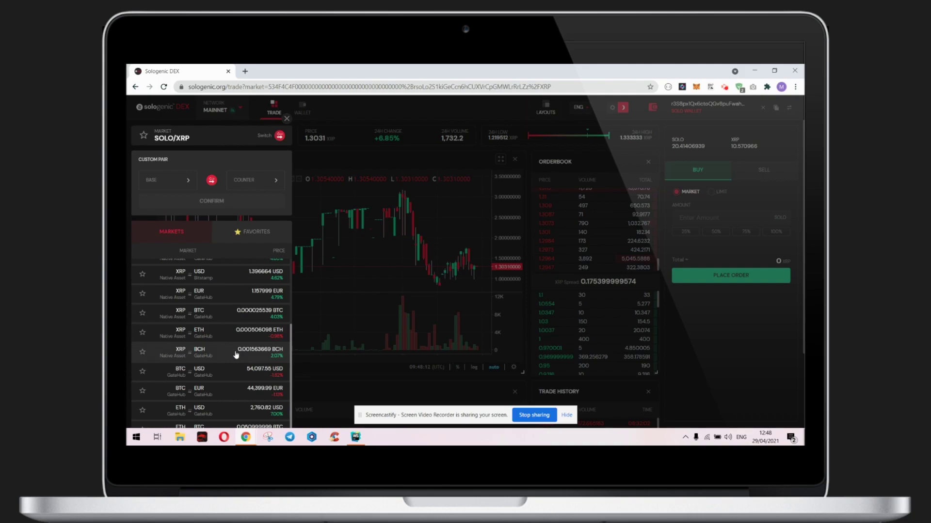
- Set the custom pair's base asset to GateHub Ethereum Classic (ETC)
scroll(235, 358, "down", 2)
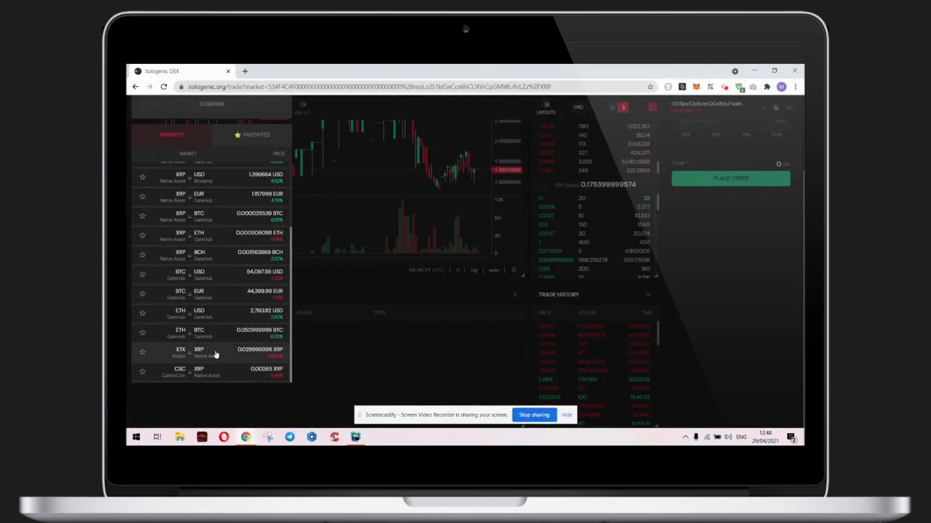
scroll(214, 339, "up", 3)
scroll(202, 296, "up", 3)
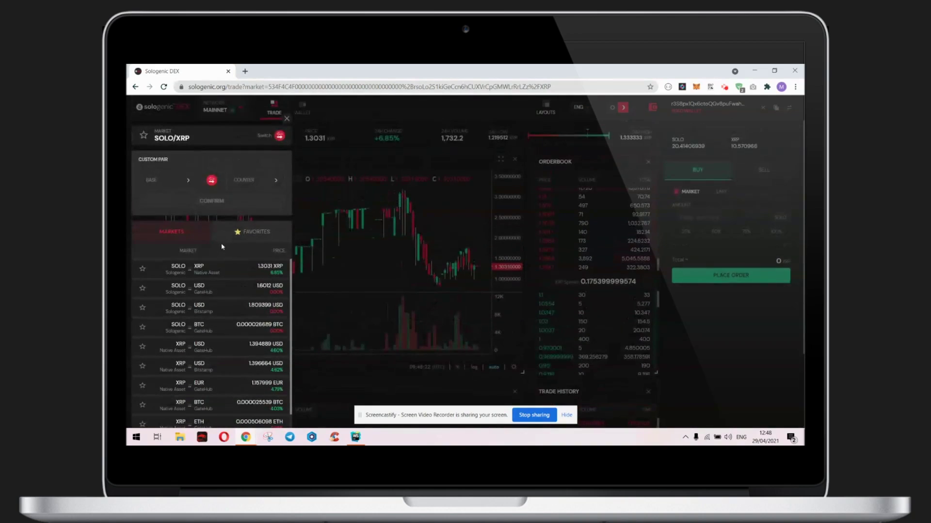
left_click(213, 221)
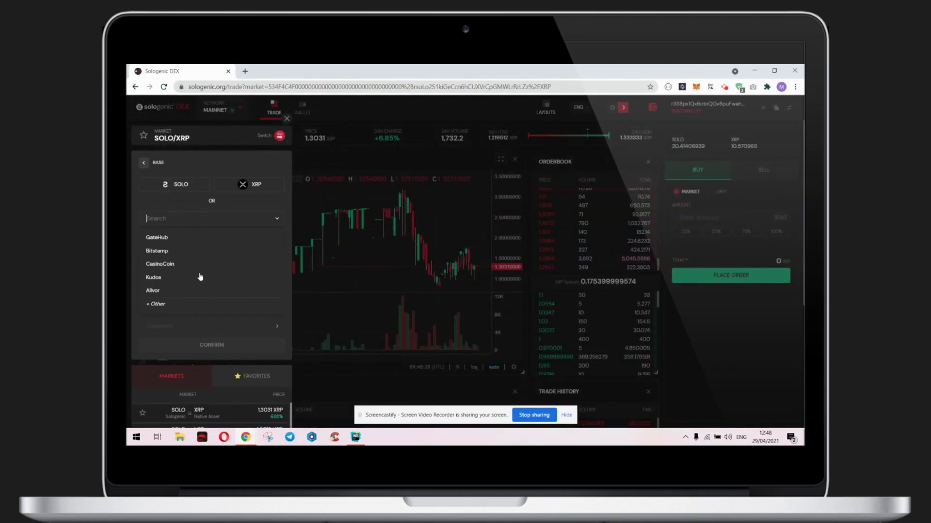
left_click(164, 243)
left_click(163, 239)
scroll(207, 294, "down", 1)
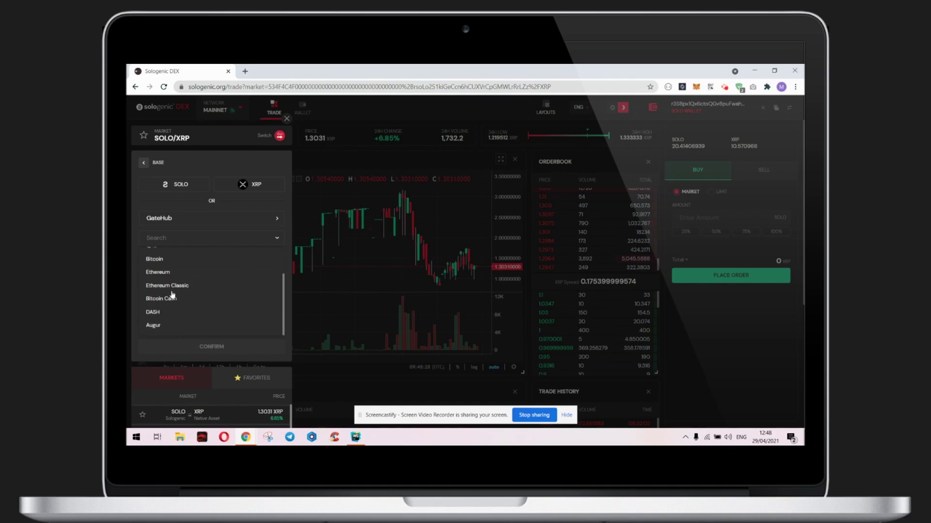
left_click(173, 295)
left_click(219, 260)
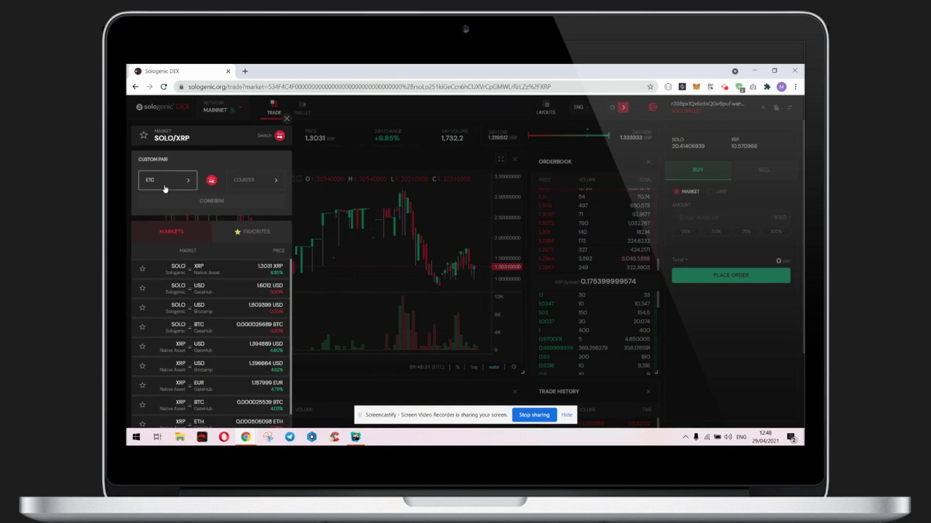
- Choose SOLO as the counter asset and confirm the ETC/SOLO market
left_click(250, 181)
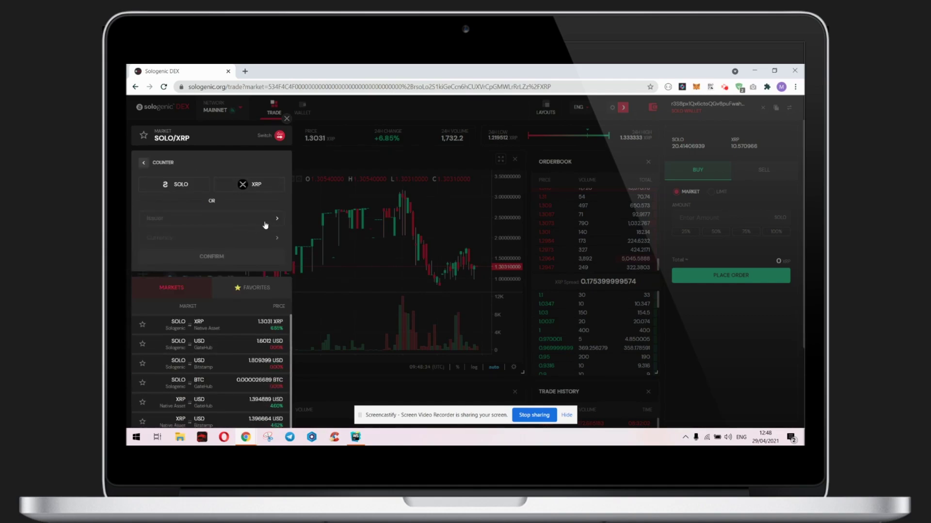
left_click(181, 187)
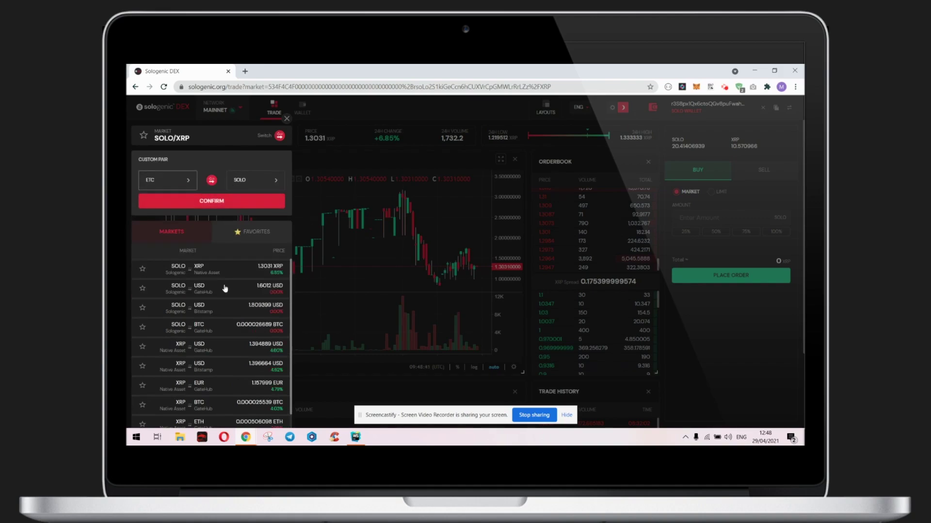
left_click(212, 200)
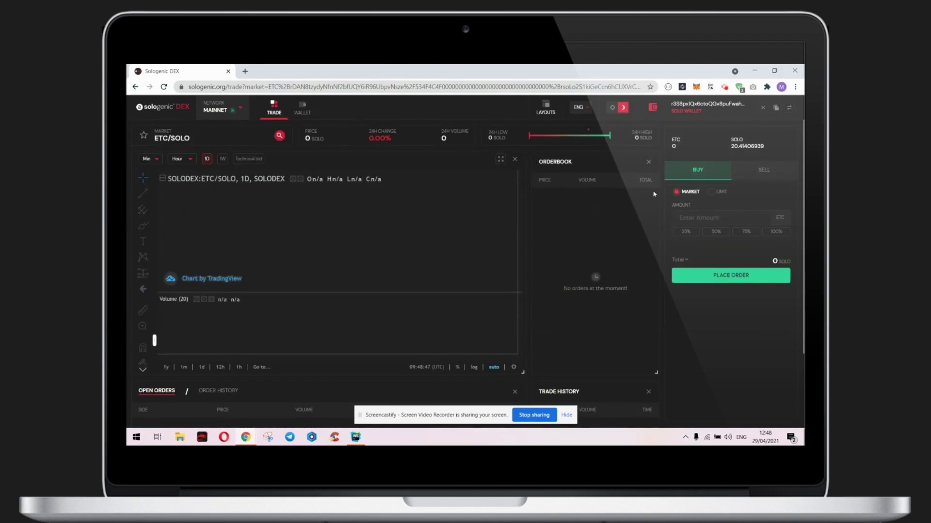
- Place and confirm a BUY LIMIT order with amount 1 ETC and price 1.5 SOLO
left_click(761, 175)
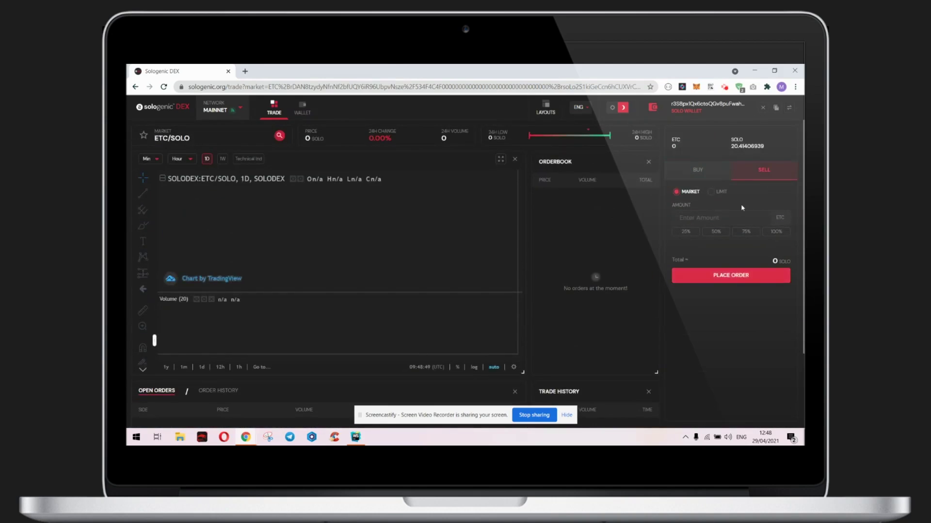
left_click(723, 177)
left_click(711, 192)
left_click(716, 217)
type("1")
left_click(701, 238)
type("1.5")
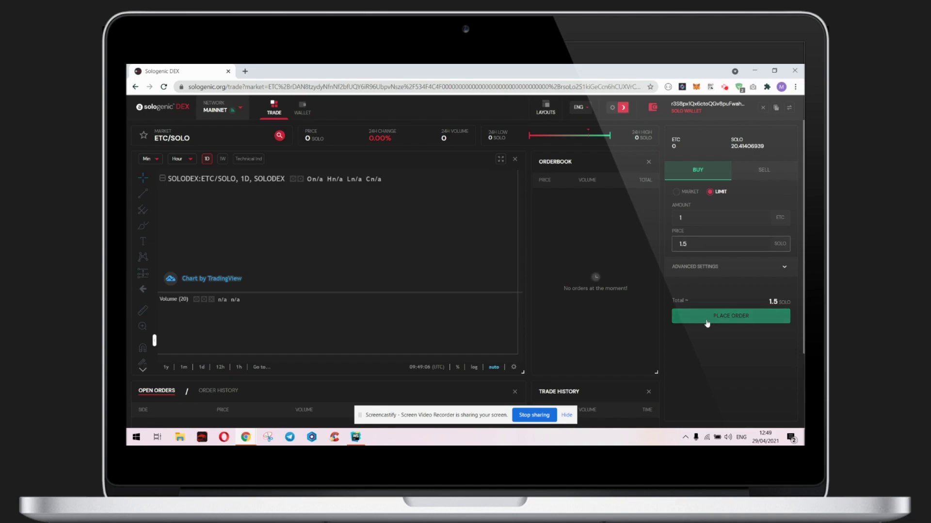
left_click(706, 320)
left_click(514, 332)
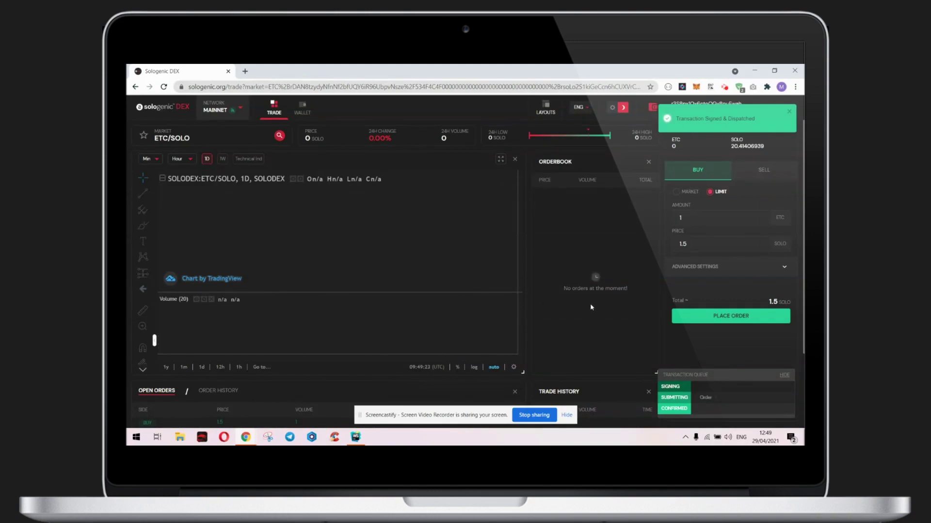
- Scroll the trade page to check the BUY row in Open Orders and the 1.5 orderbook bid
mouse_move(707, 399)
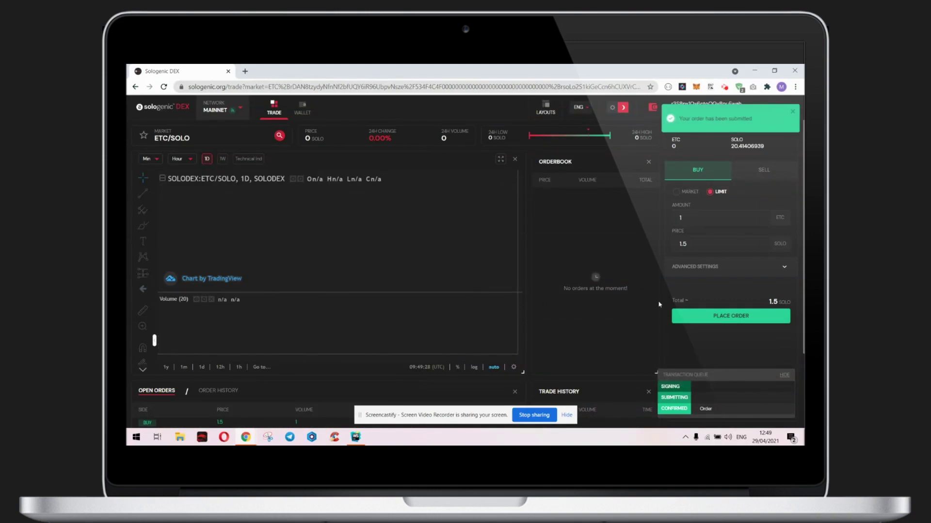
scroll(624, 321, "down", 1)
scroll(625, 320, "down", 2)
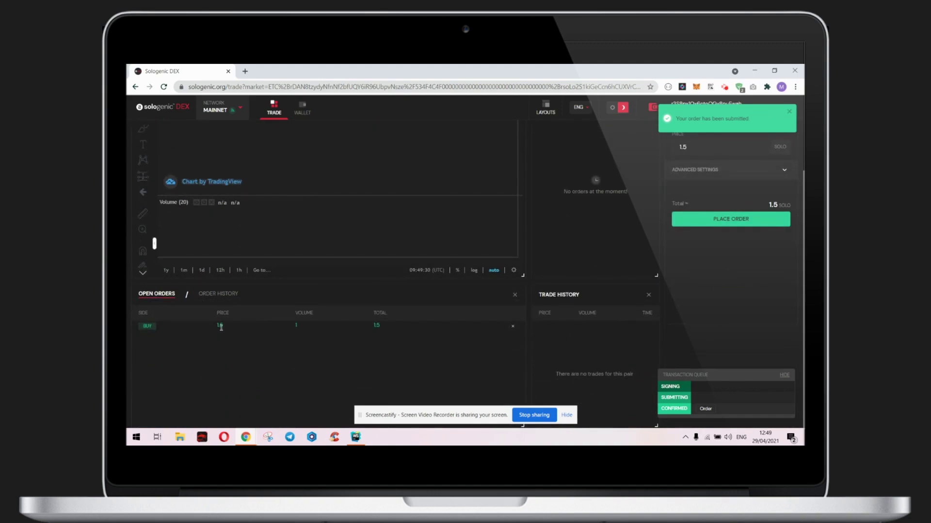
scroll(556, 334, "up", 2)
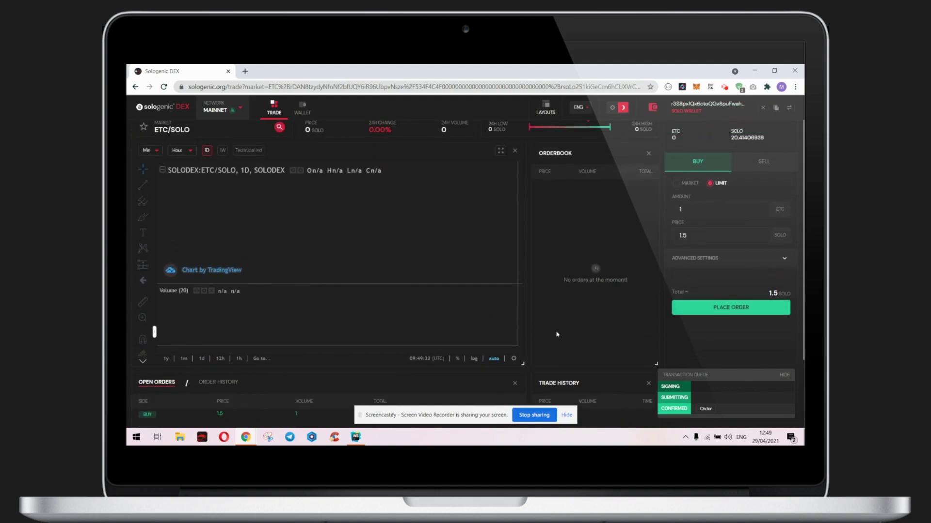
scroll(544, 361, "down", 2)
scroll(538, 343, "up", 2)
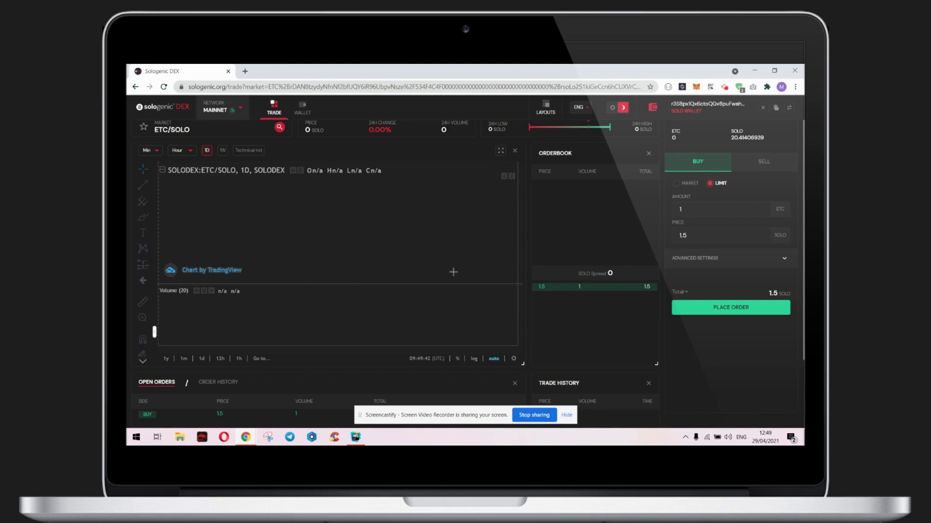
scroll(553, 354, "down", 2)
scroll(596, 339, "up", 2)
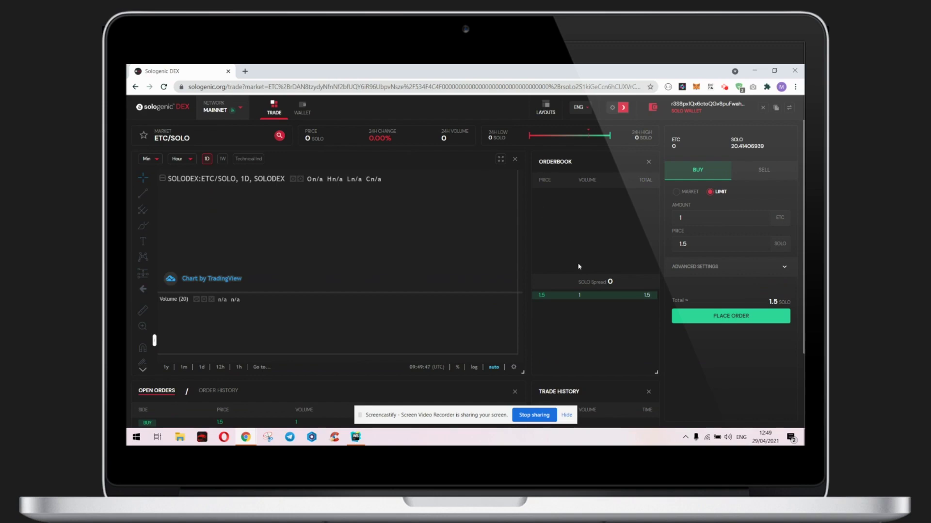
scroll(579, 267, "down", 2)
scroll(579, 269, "up", 2)
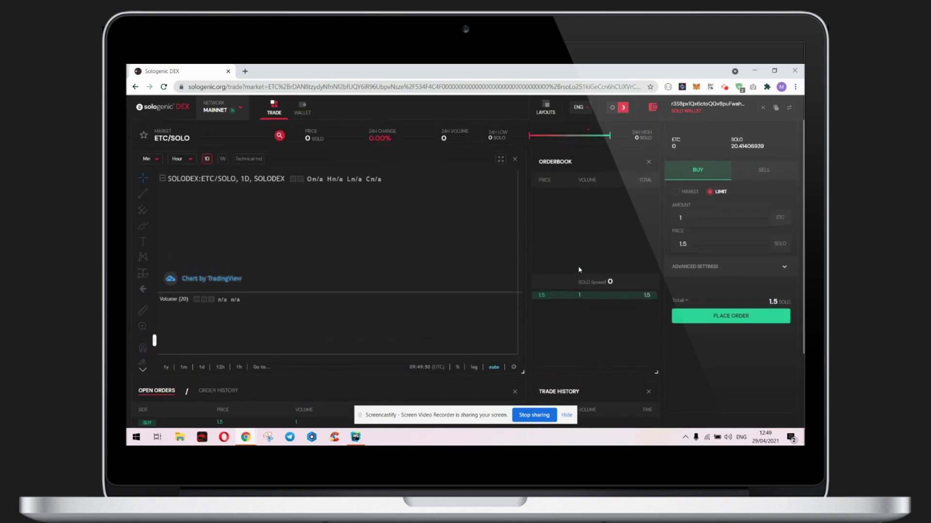